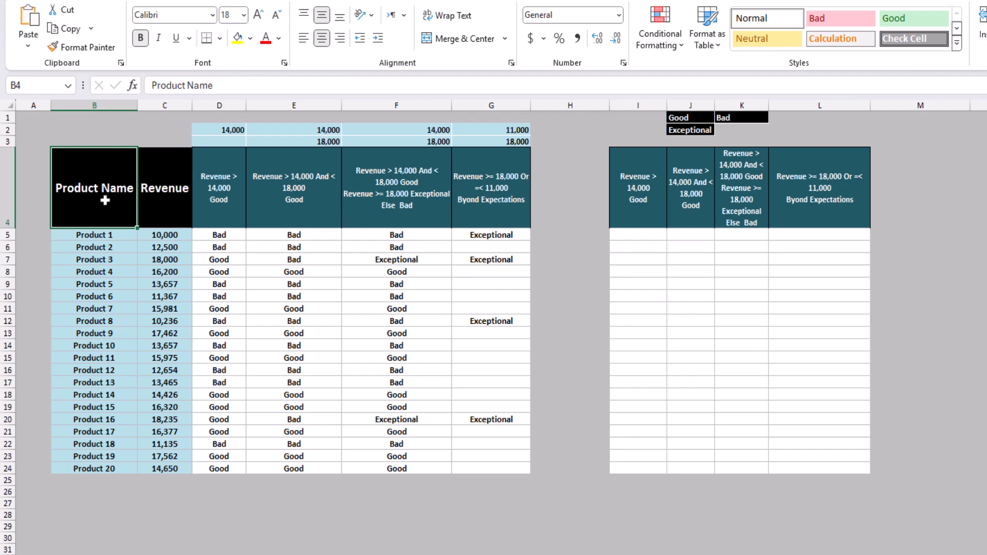
Examine the product and revenue data and the rating formulas in columns D to G of the first table
{"action": "left_click_drag", "start_coordinate": [106, 200], "coordinate": [145, 354]}
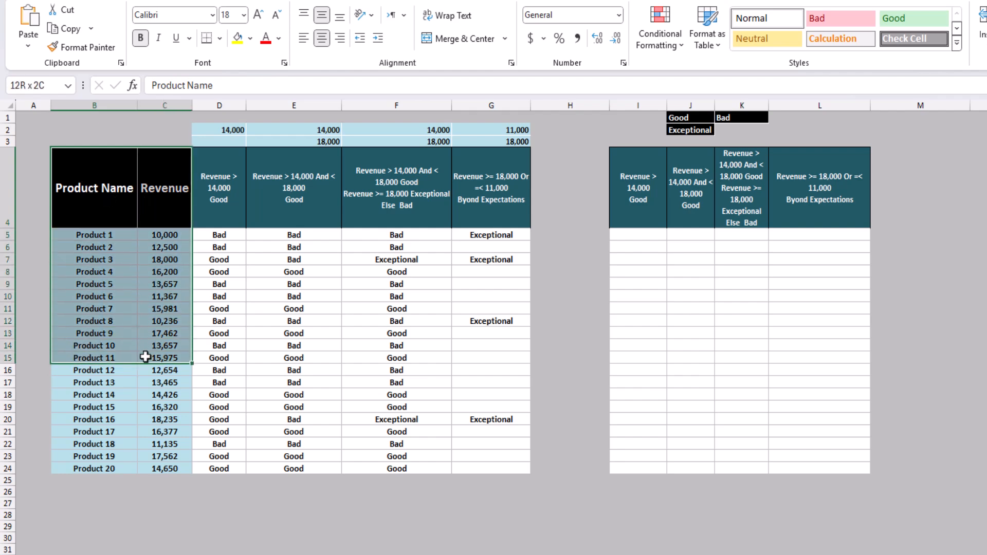
{"action": "left_click", "coordinate": [83, 247]}
{"action": "left_click", "coordinate": [159, 247]}
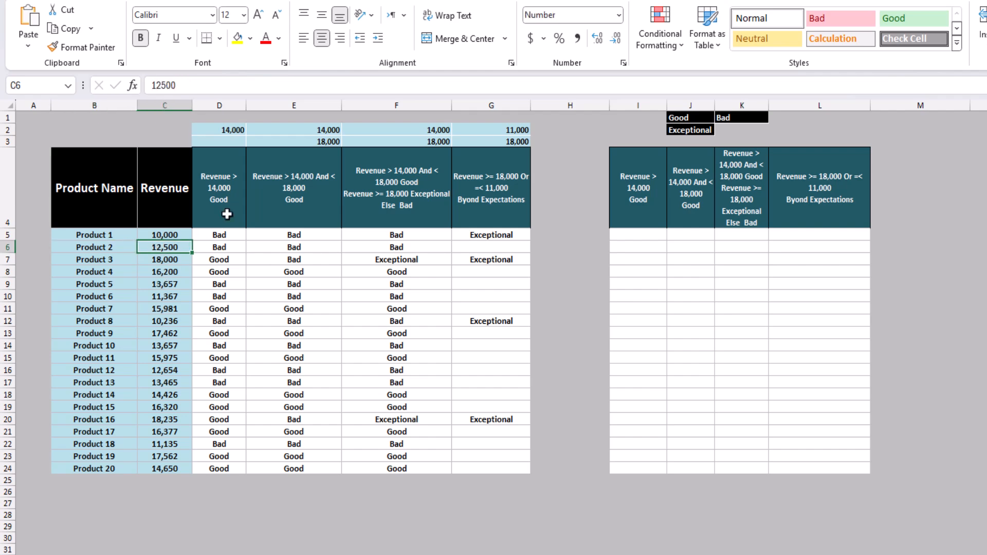
{"action": "left_click", "coordinate": [220, 259]}
{"action": "left_click", "coordinate": [234, 296]}
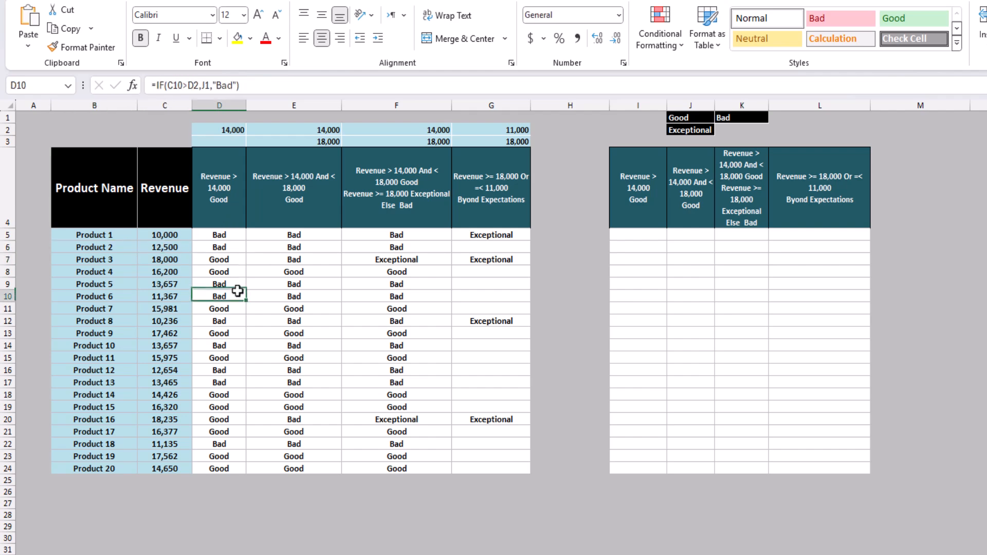
{"action": "left_click", "coordinate": [317, 292]}
{"action": "left_click", "coordinate": [443, 271]}
{"action": "left_click", "coordinate": [478, 318]}
{"action": "left_click", "coordinate": [425, 332]}
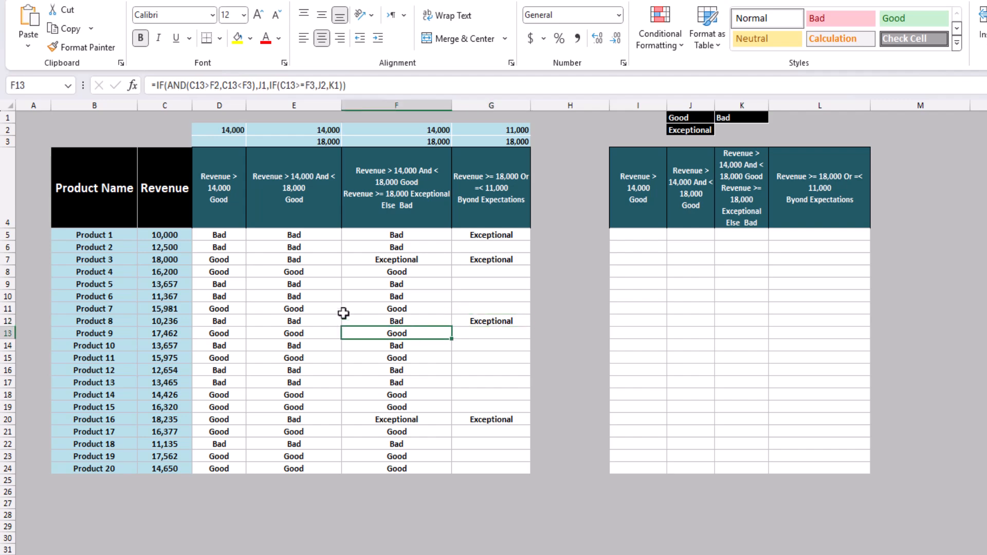
{"action": "left_click", "coordinate": [294, 268]}
{"action": "key", "text": "Right"}
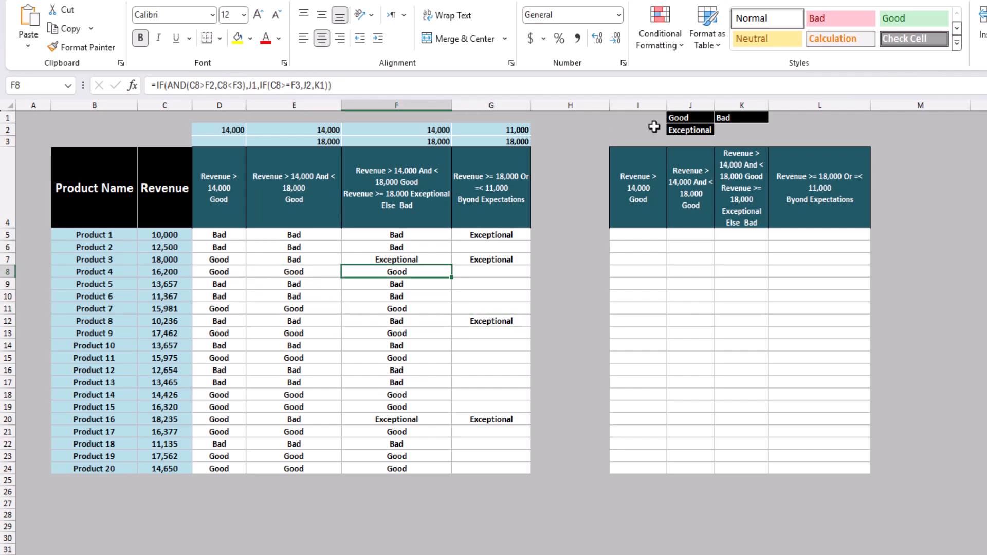
Examine the rating labels in J1:K2 and the cell references in the column E and F formulas that use them
{"action": "left_click_drag", "start_coordinate": [678, 117], "coordinate": [749, 132]}
{"action": "left_click", "coordinate": [455, 259]}
{"action": "key", "text": "Left"}
{"action": "key", "text": "Down"}
{"action": "left_click", "coordinate": [299, 319]}
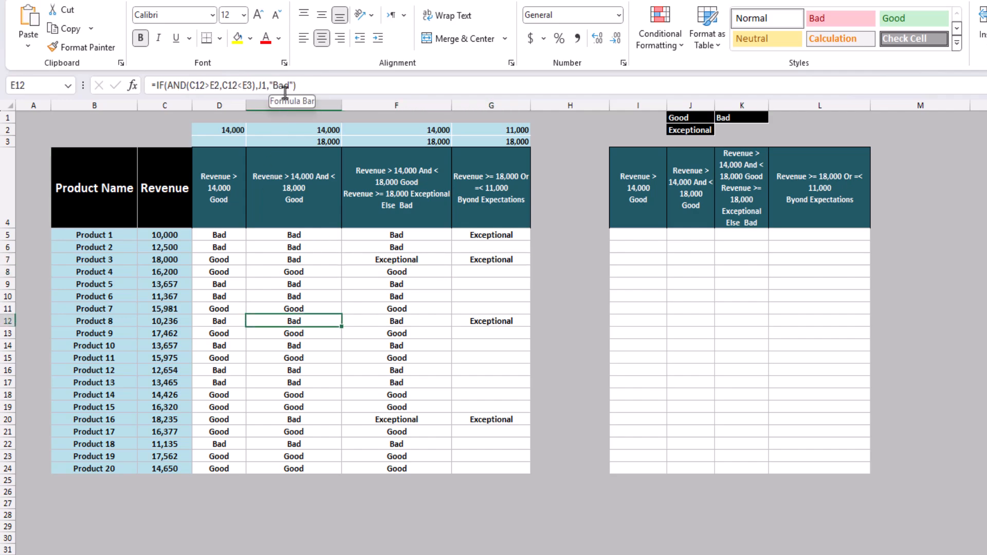
{"action": "left_click", "coordinate": [307, 248]}
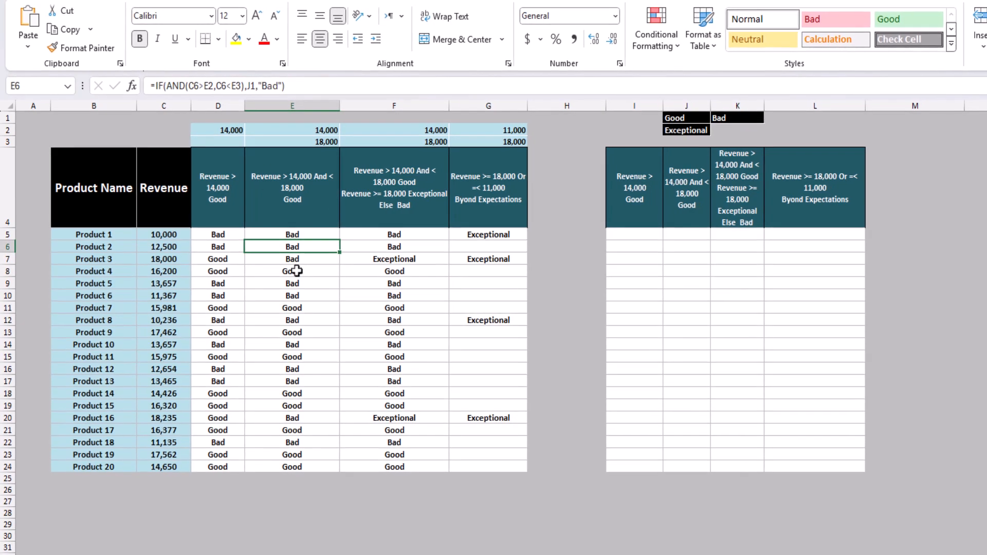
{"action": "double_click", "coordinate": [301, 269]}
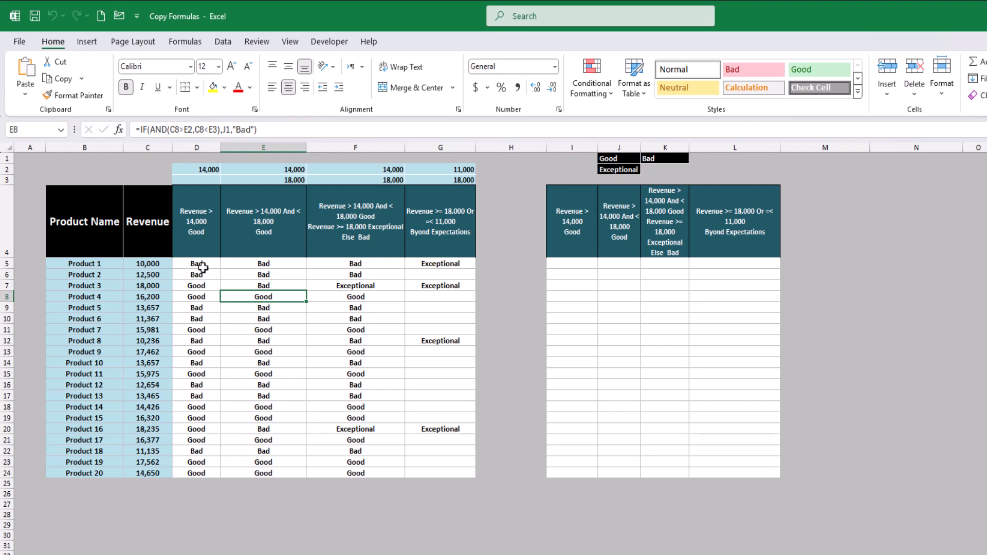
Try copying the formulas in D5:F5 directly into the second table starting at I5
{"action": "left_click_drag", "start_coordinate": [202, 266], "coordinate": [350, 263]}
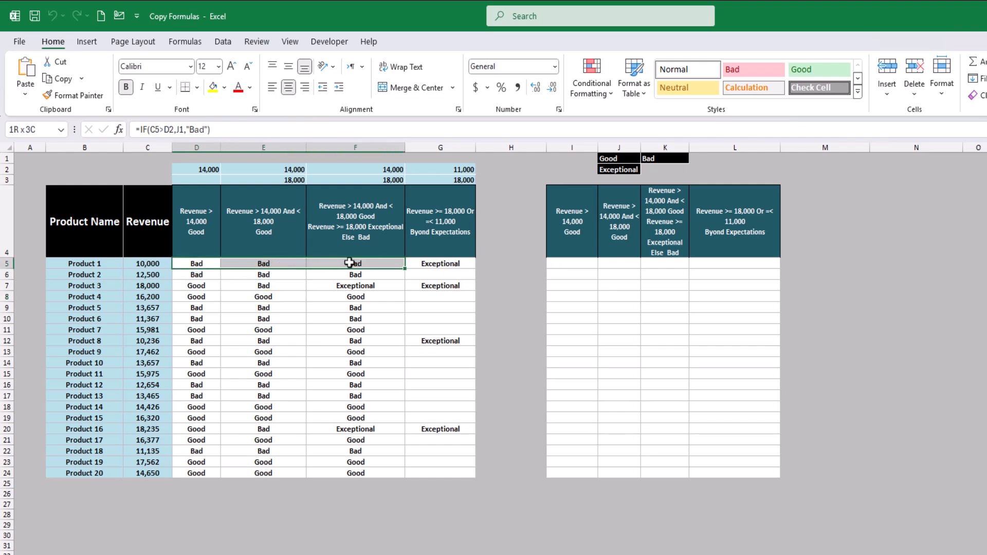
{"action": "key", "text": "ctrl+c"}
{"action": "left_click", "coordinate": [582, 263]}
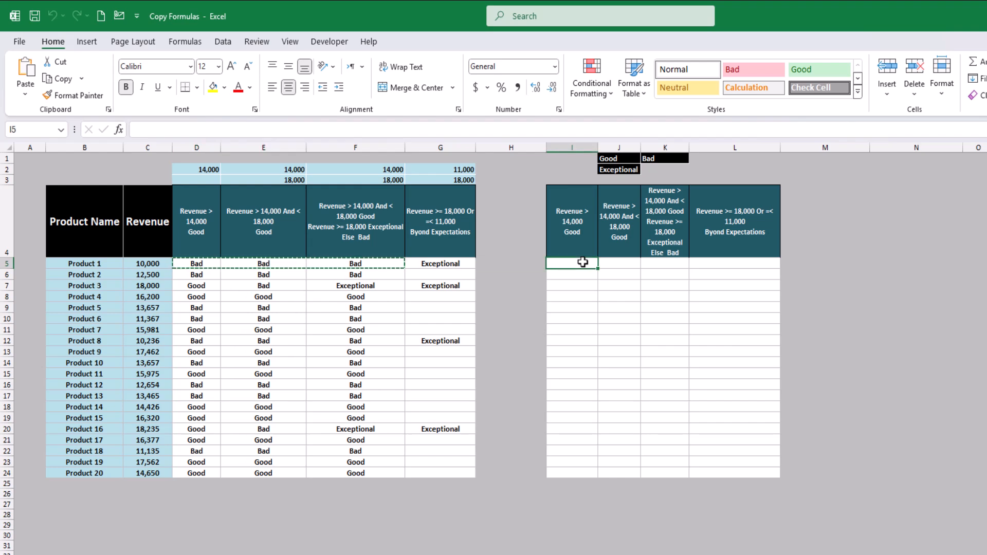
{"action": "key", "text": "ctrl+v"}
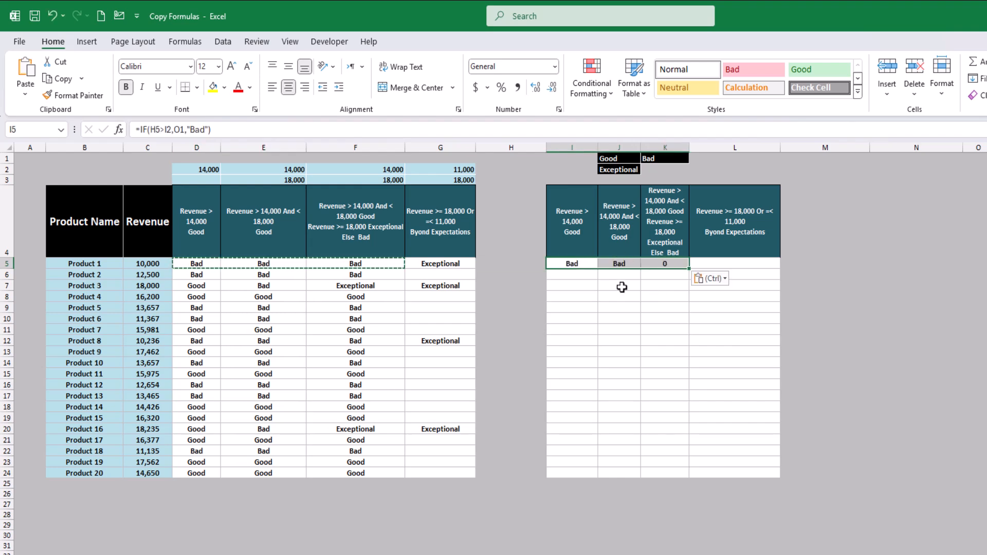
Inspect the references in the pasted I5 formula against the original formulas, and clear I5:K5
{"action": "double_click", "coordinate": [580, 264]}
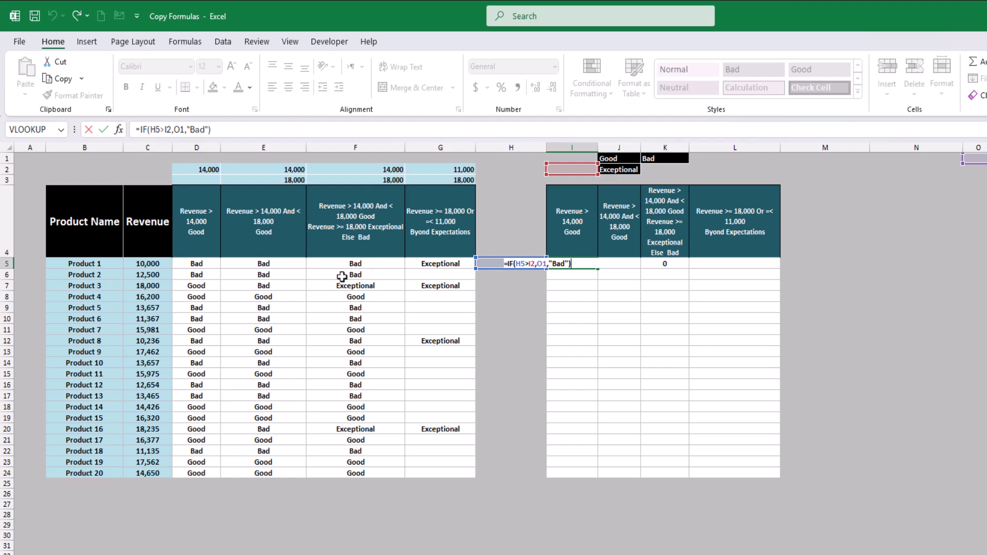
{"action": "left_click", "coordinate": [197, 276]}
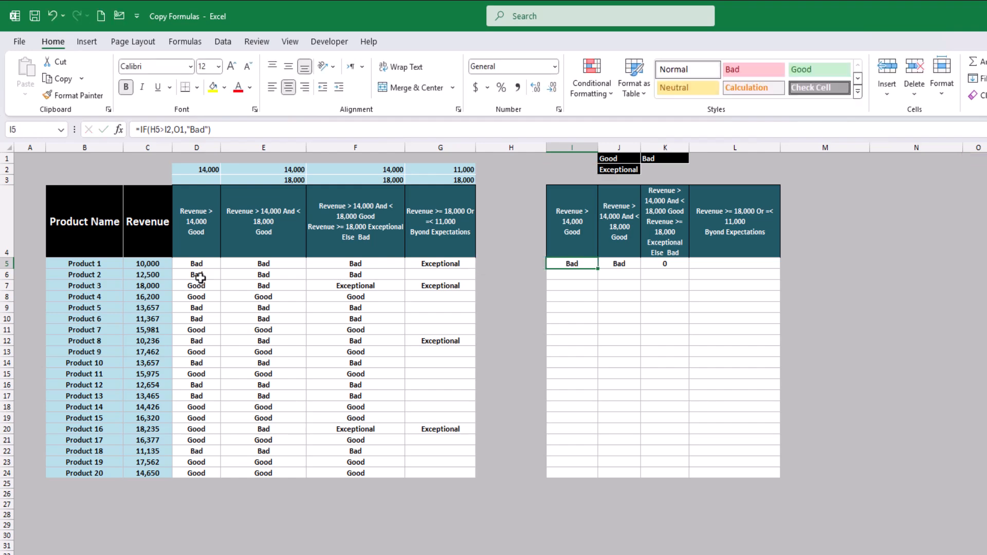
{"action": "left_click", "coordinate": [283, 294]}
{"action": "left_click", "coordinate": [381, 330]}
{"action": "key", "text": "Right"}
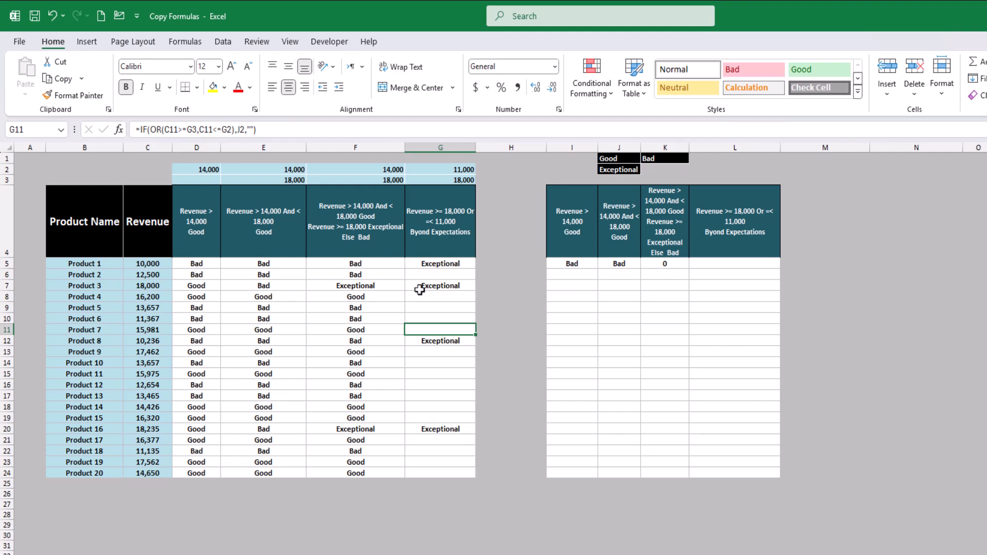
{"action": "left_click_drag", "start_coordinate": [665, 263], "coordinate": [568, 264]}
{"action": "key", "text": "Delete"}
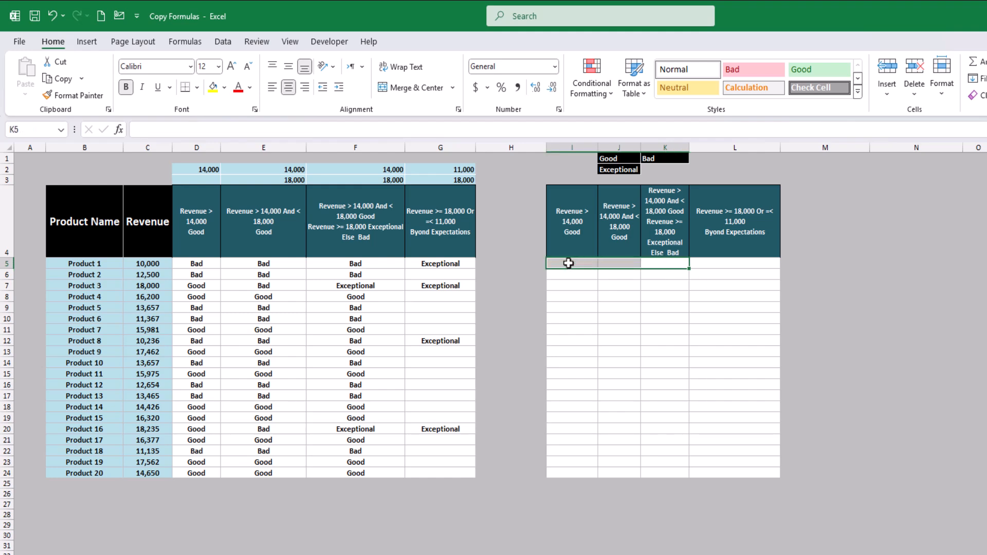
Try copying the D5 formula as text into I5, and clear I5 again
{"action": "left_click", "coordinate": [208, 264]}
{"action": "left_click_drag", "start_coordinate": [242, 128], "coordinate": [119, 129]}
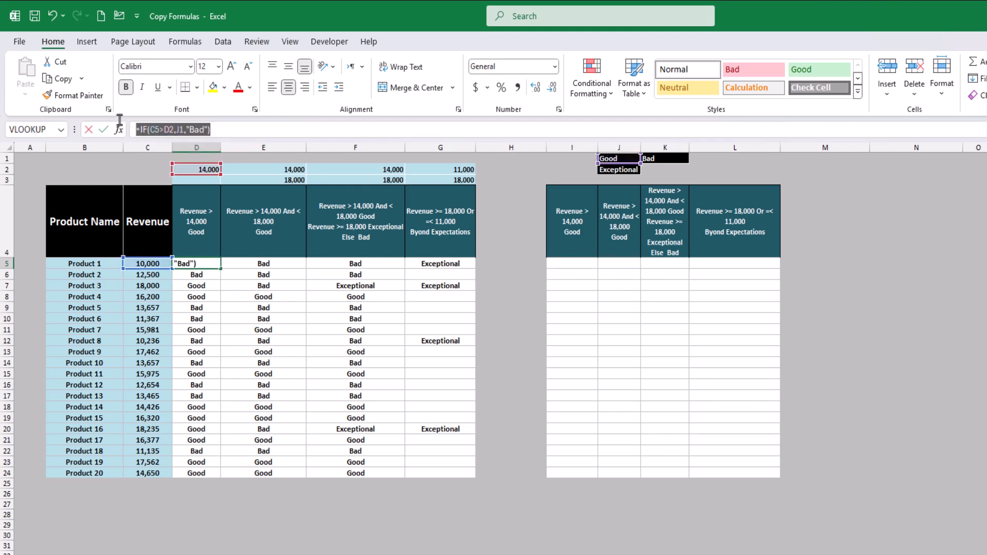
{"action": "key", "text": "ctrl+c"}
{"action": "key", "text": "Escape"}
{"action": "left_click", "coordinate": [571, 264]}
{"action": "key", "text": "ctrl+v"}
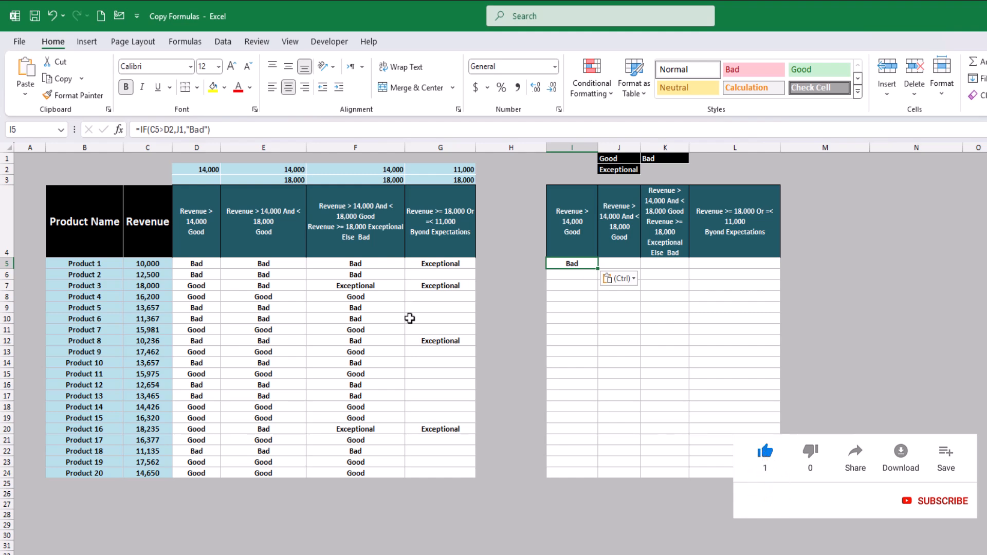
{"action": "key", "text": "Delete"}
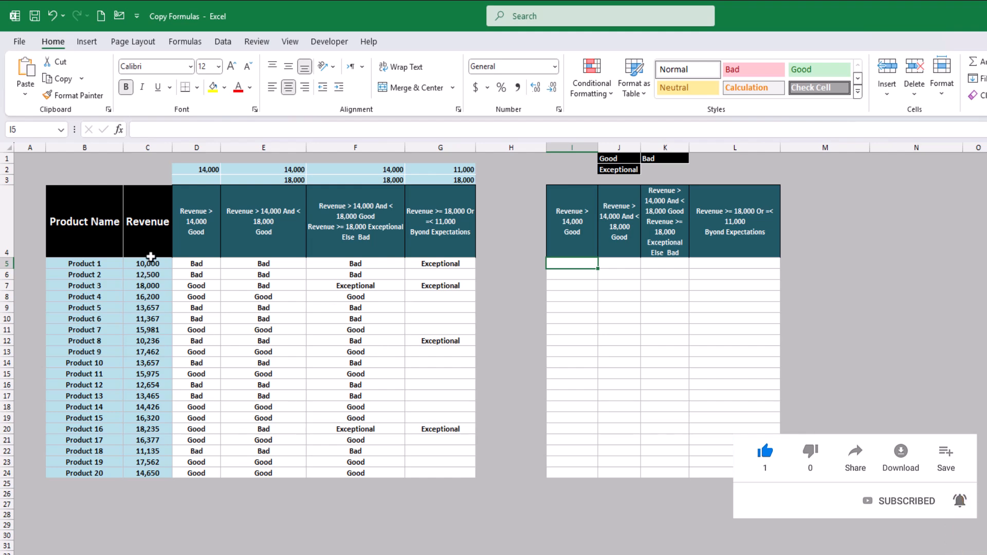
Replace every "=" in the formulas of D5:G24 with a placeholder name to turn them into plain text
{"action": "left_click_drag", "start_coordinate": [196, 264], "coordinate": [437, 469]}
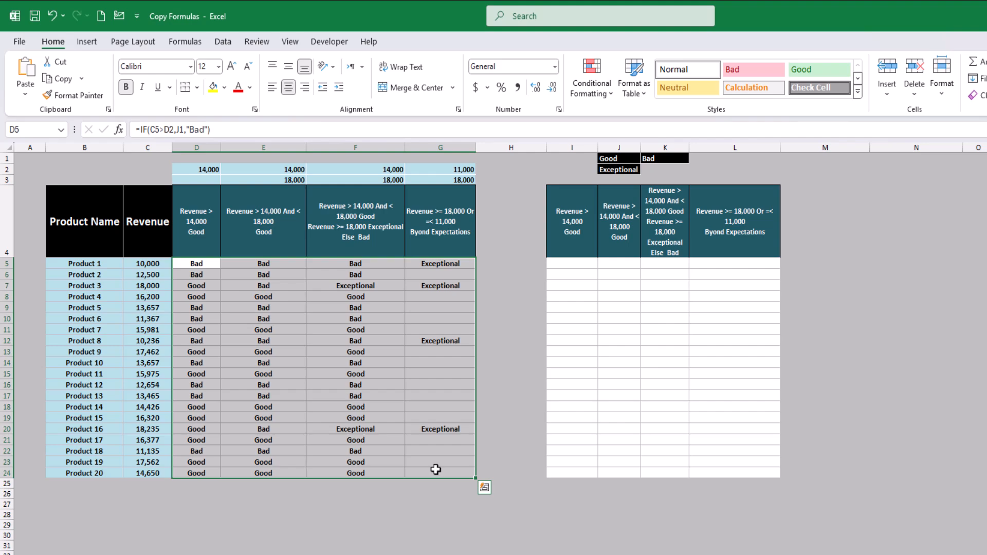
{"action": "key", "text": "ctrl+h"}
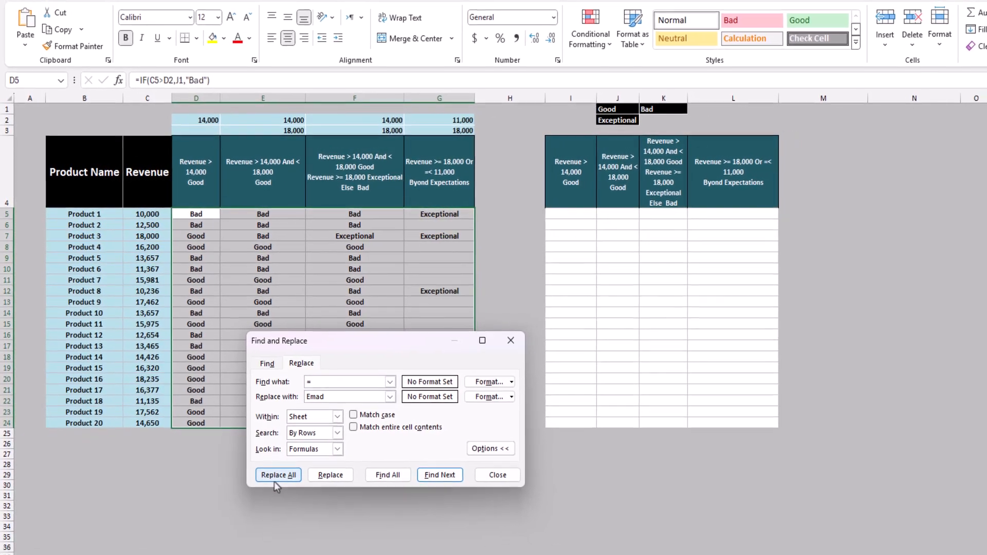
{"action": "left_click", "coordinate": [272, 475]}
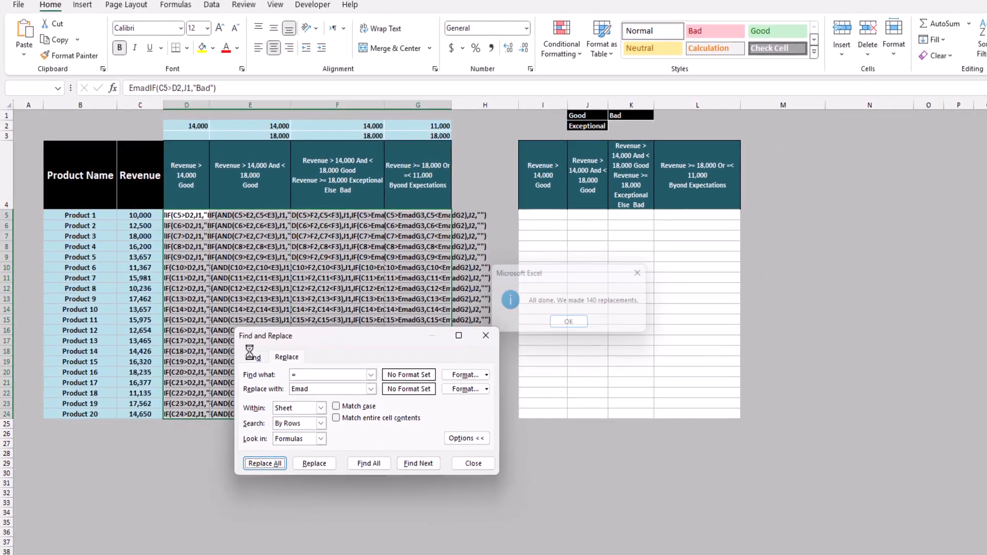
{"action": "key", "text": "Return"}
{"action": "left_click", "coordinate": [189, 235]}
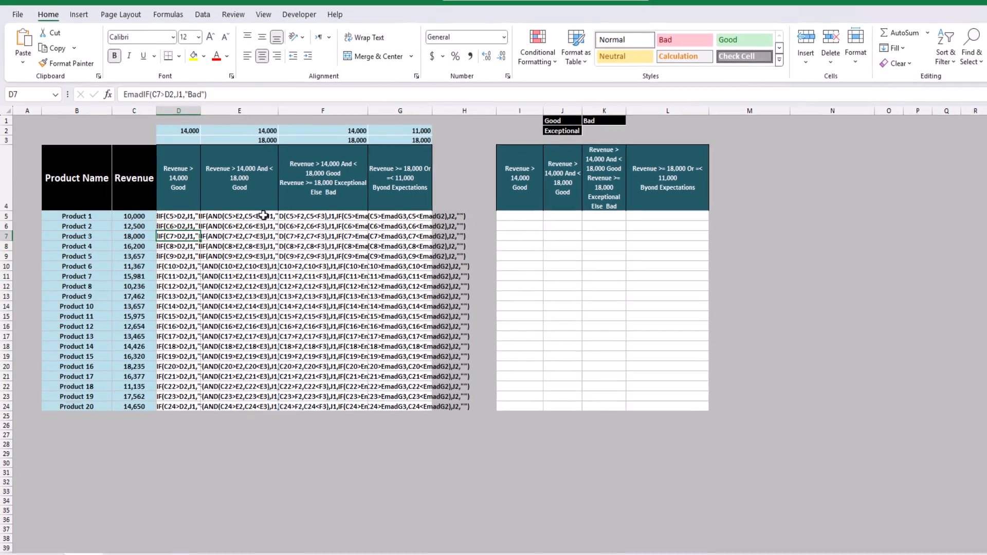
Copy the formula text in D5:G24 into the second table starting at I5
{"action": "left_click", "coordinate": [188, 221]}
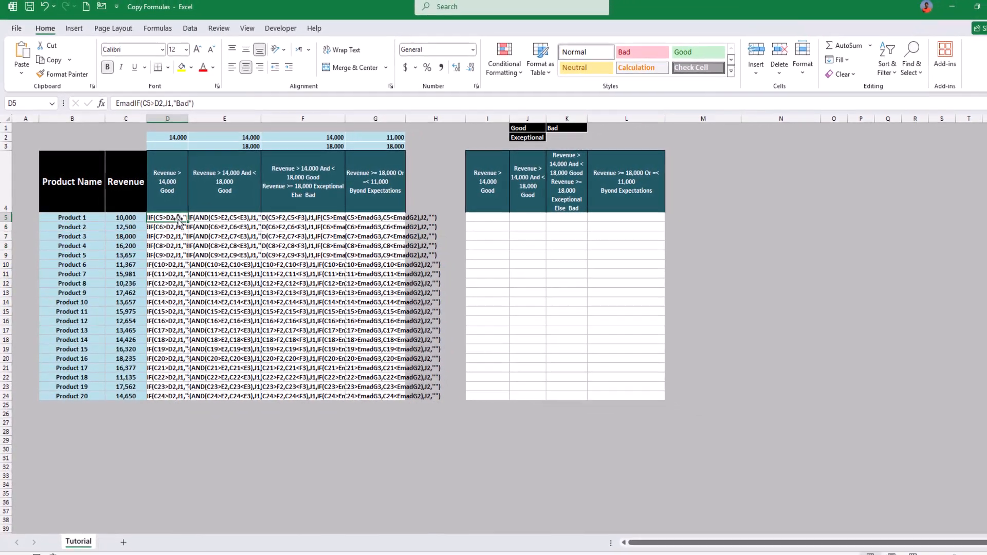
{"action": "key", "text": "ctrl+shift+Right"}
{"action": "key", "text": "ctrl+shift+Down"}
{"action": "key", "text": "ctrl+c"}
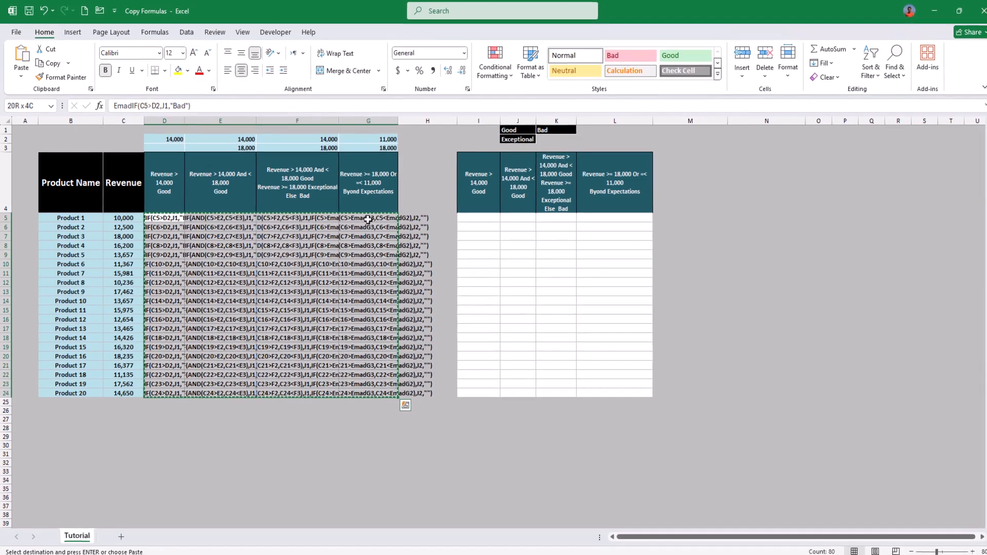
{"action": "left_click", "coordinate": [481, 218]}
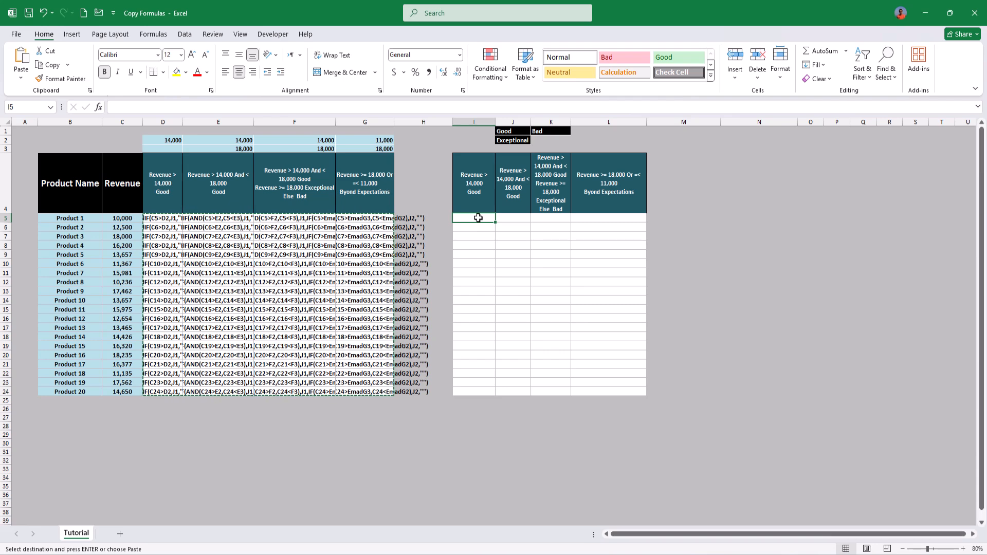
{"action": "key", "text": "ctrl+v"}
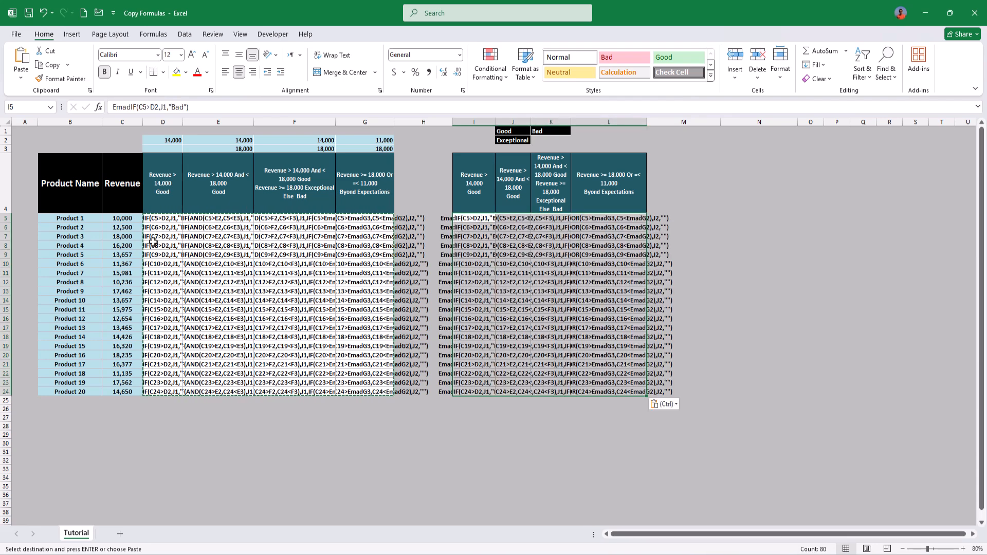
Replace every occurrence of the placeholder name with "=" in D5:L24 to restore the formulas in both tables
{"action": "left_click_drag", "start_coordinate": [153, 217], "coordinate": [639, 384]}
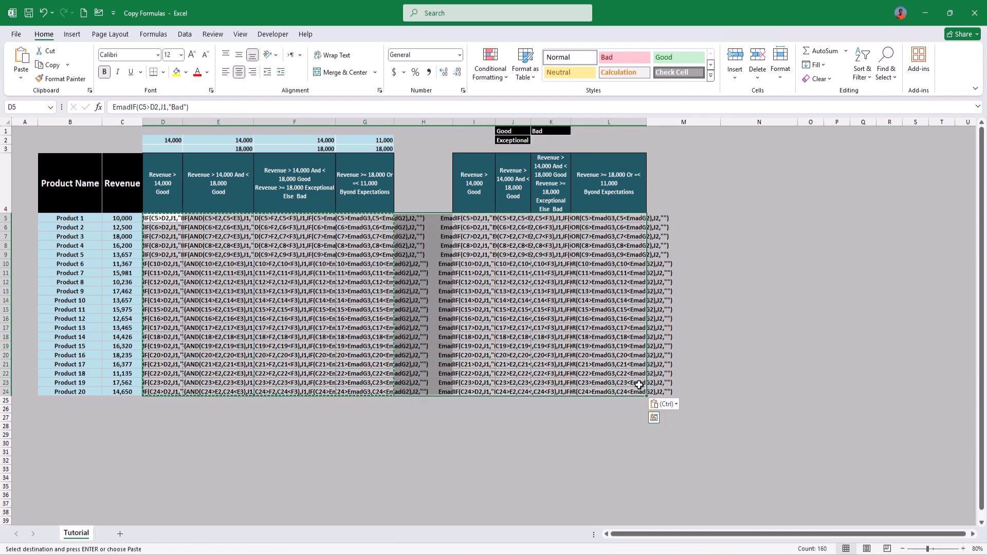
{"action": "key", "text": "ctrl+h"}
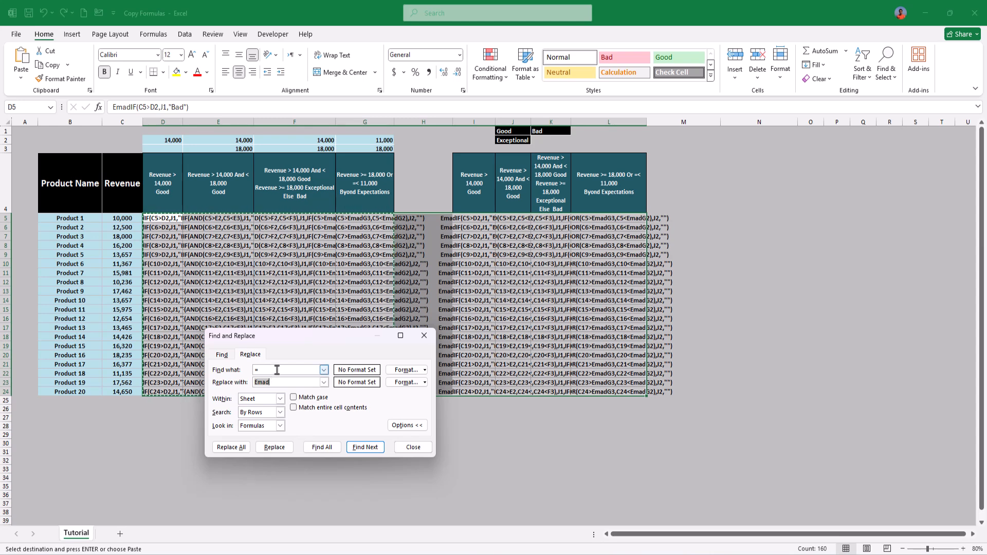
{"action": "left_click_drag", "start_coordinate": [275, 370], "coordinate": [236, 367]}
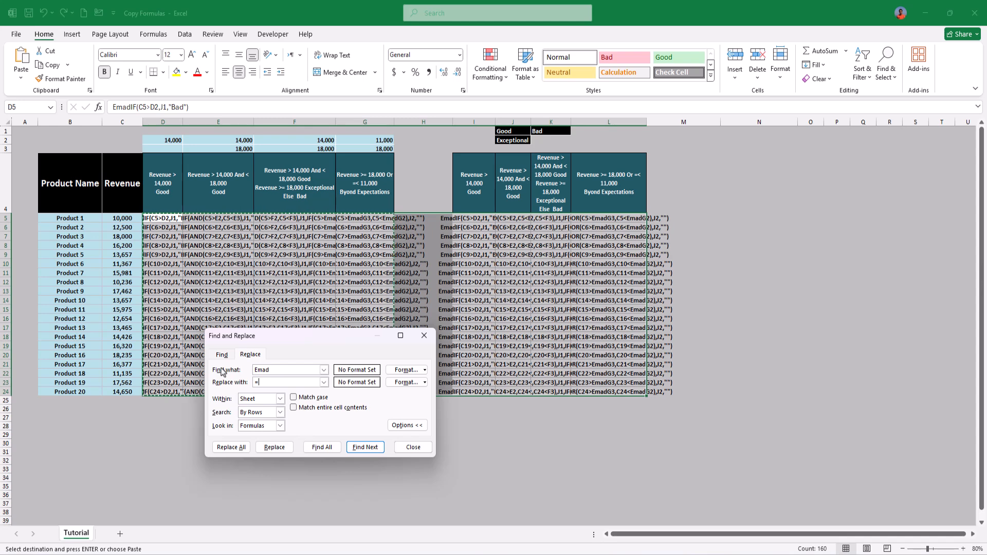
{"action": "left_click", "coordinate": [231, 449]}
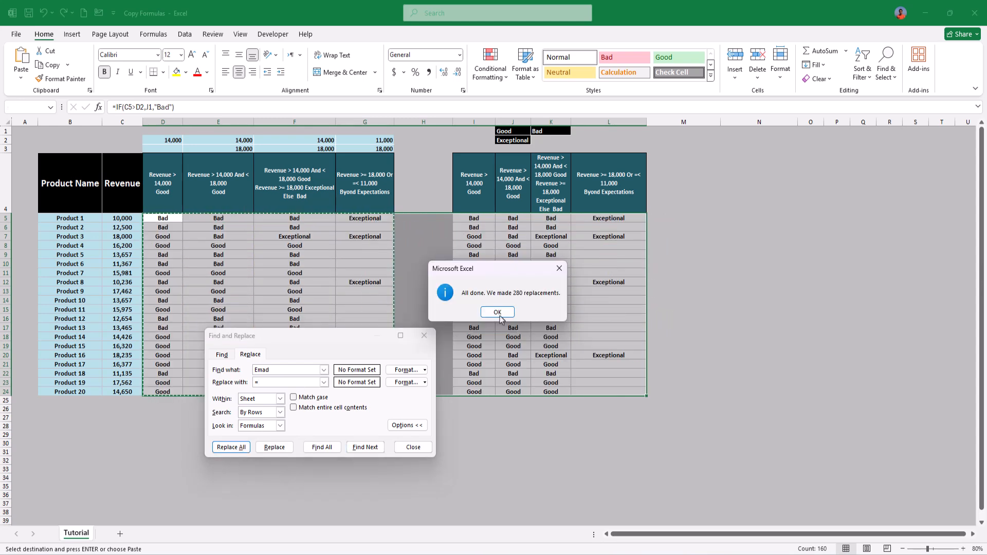
{"action": "left_click", "coordinate": [497, 312]}
{"action": "left_click", "coordinate": [424, 335]}
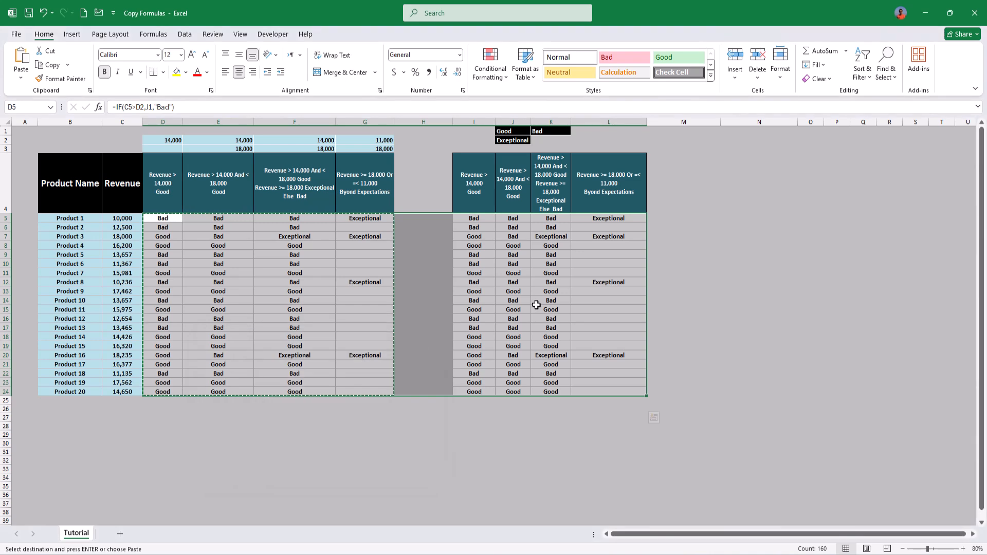
Check the cell references of the copied formulas in the second table and a formula in the original table
{"action": "left_click", "coordinate": [537, 308]}
{"action": "left_click", "coordinate": [476, 232]}
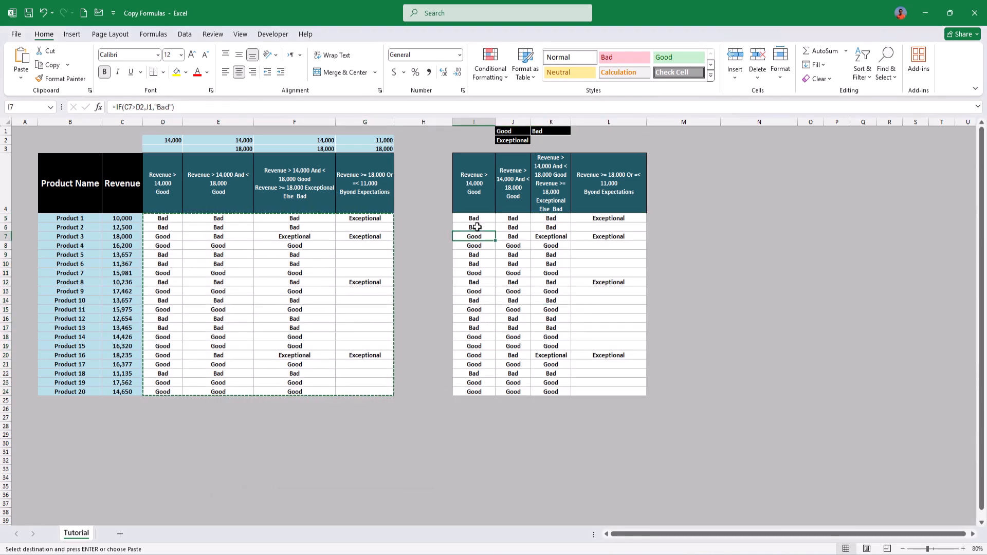
{"action": "double_click", "coordinate": [476, 229]}
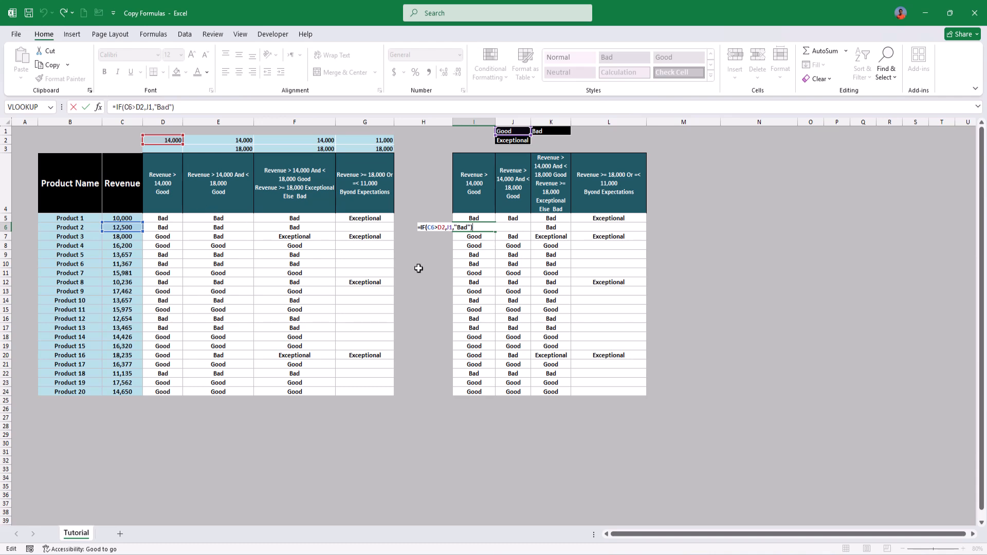
{"action": "key", "text": "Escape"}
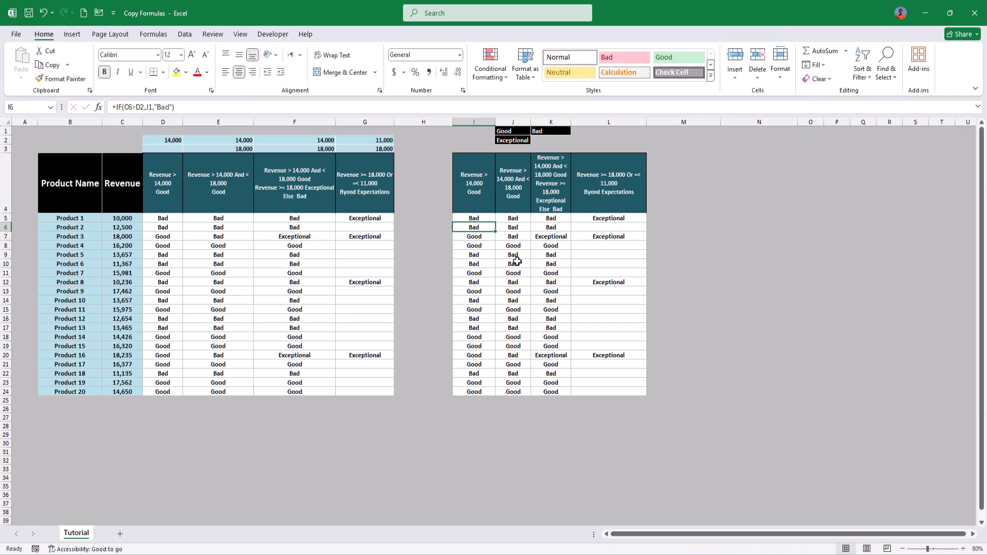
{"action": "left_click", "coordinate": [516, 262]}
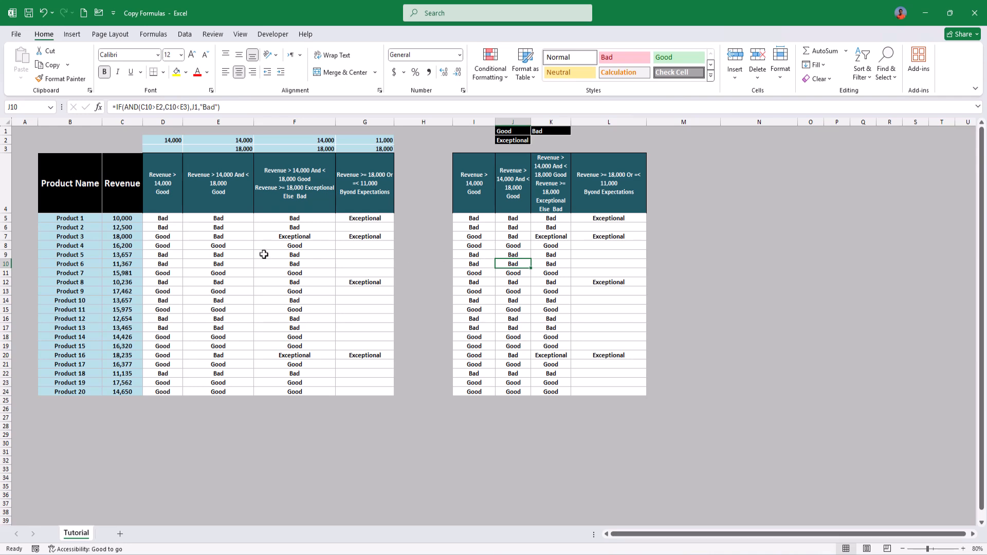
{"action": "left_click", "coordinate": [285, 262]}
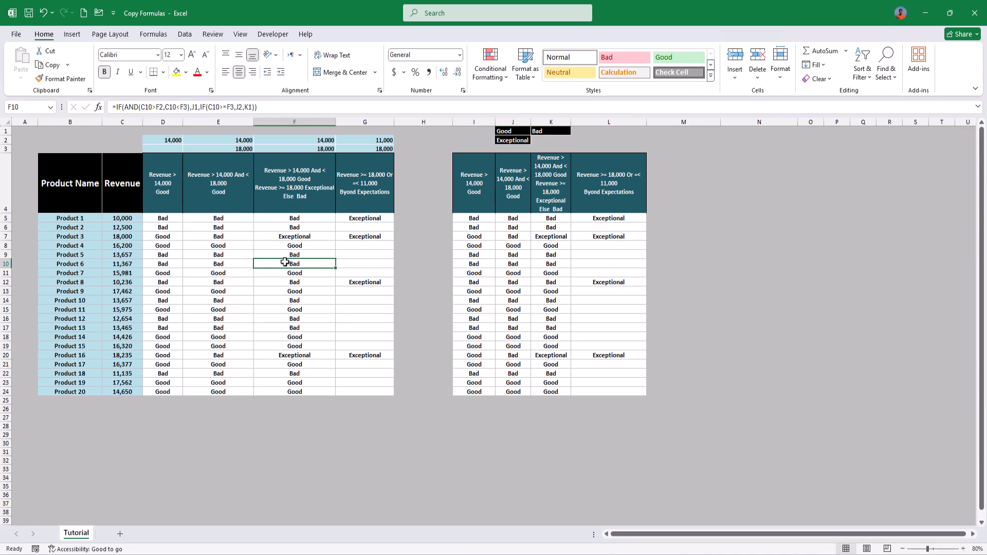